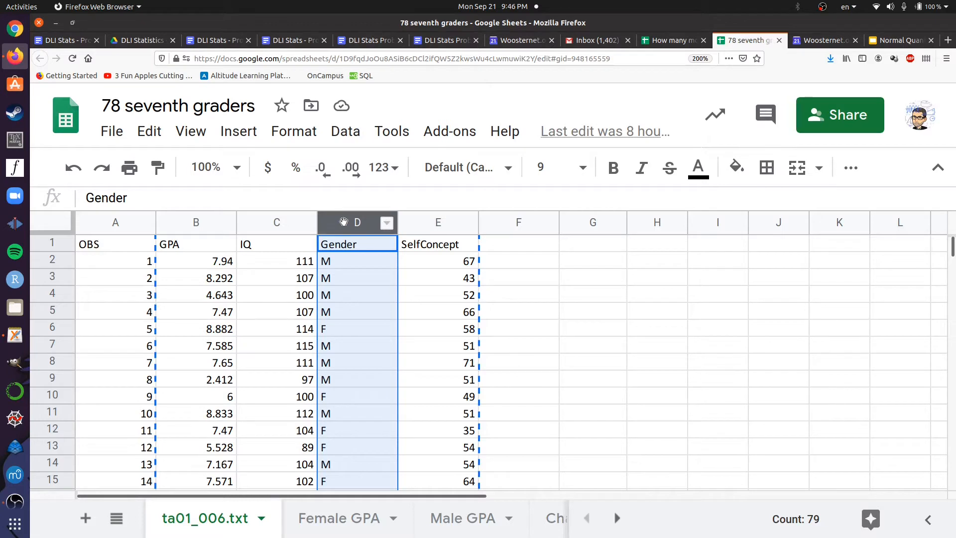
Add the column headers Male IQ in cell F1 and Female IQ in cell G1
{"action": "left_click", "coordinate": [276, 220]}
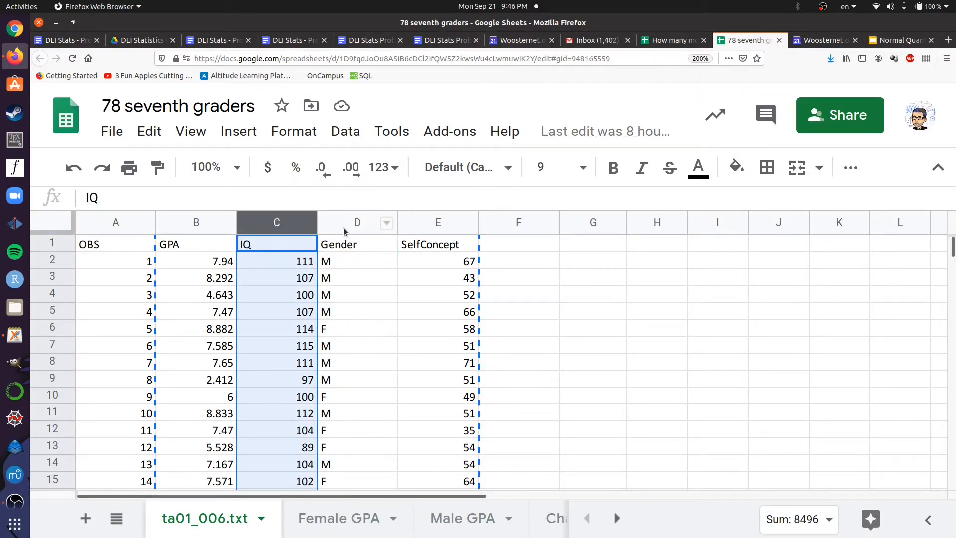
{"action": "left_click", "coordinate": [524, 246]}
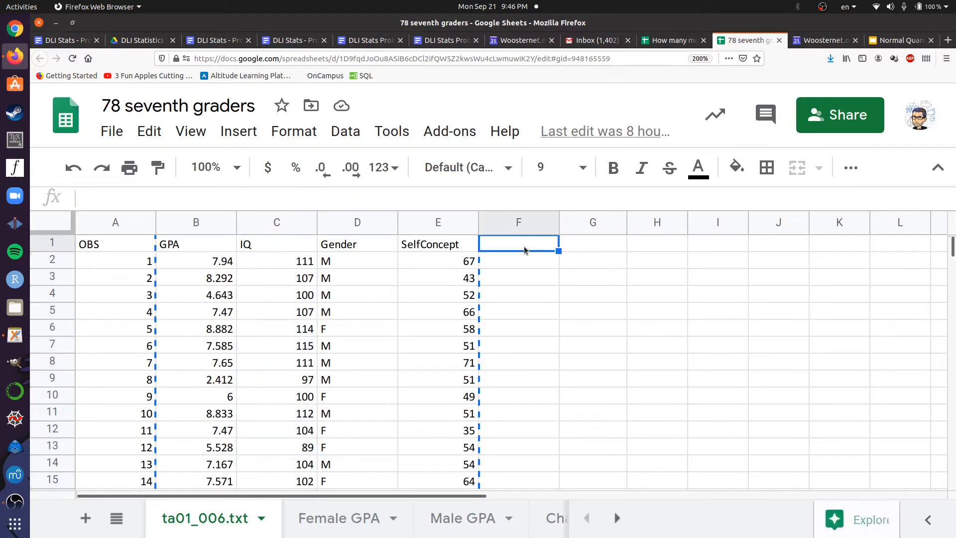
{"action": "type", "text": "Ma"}
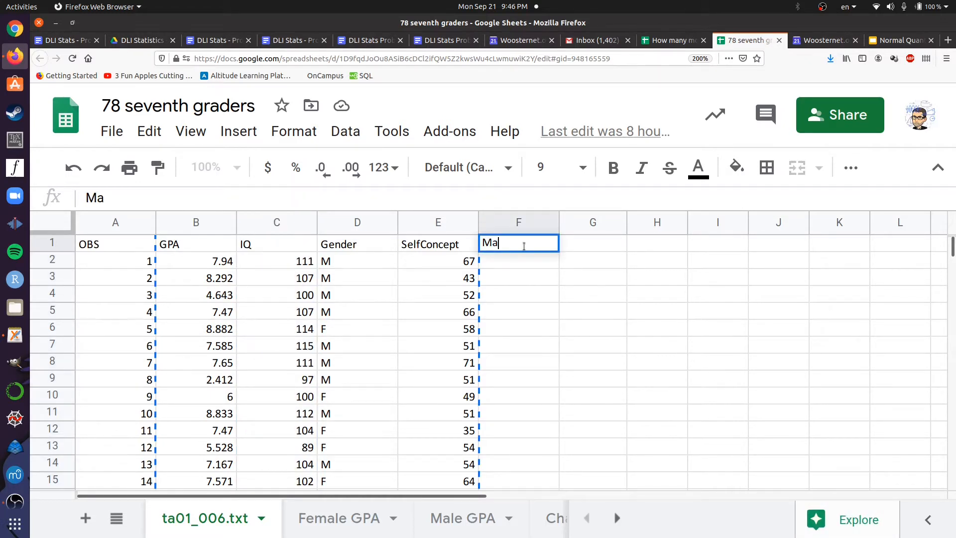
{"action": "type", "text": "le IQ"}
{"action": "key", "text": "Tab"}
{"action": "type", "text": "Female IQ"}
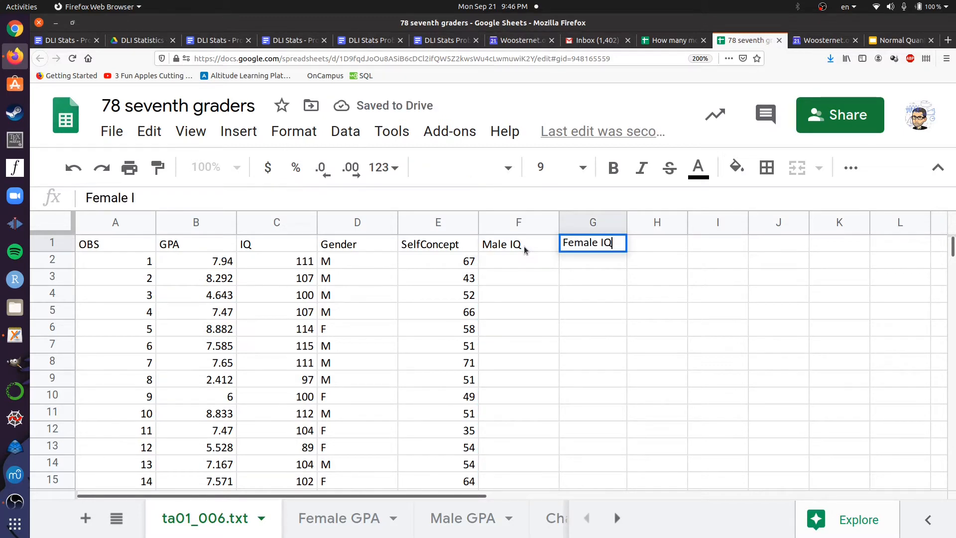
Start an IF formula in cell F2 under Male IQ and dismiss the function help
{"action": "left_click", "coordinate": [513, 265]}
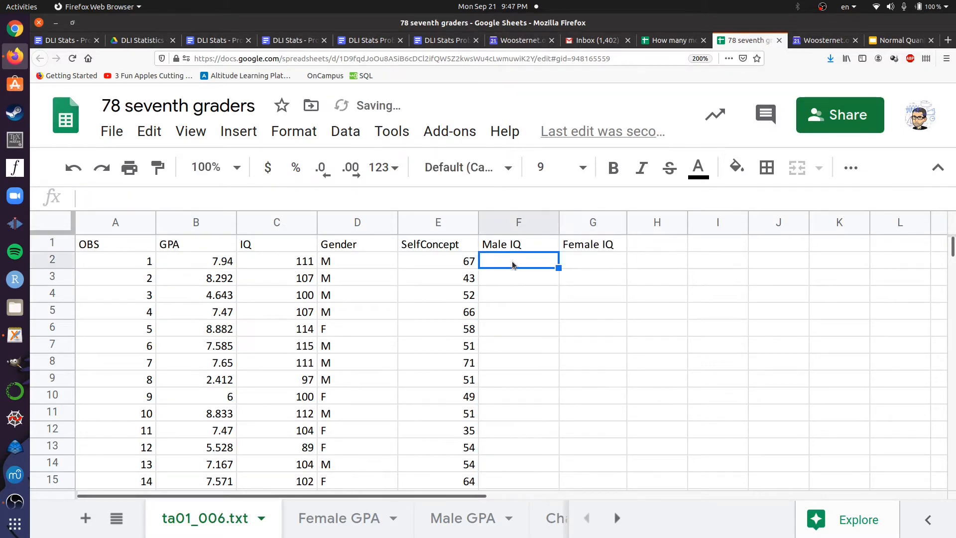
{"action": "type", "text": "="}
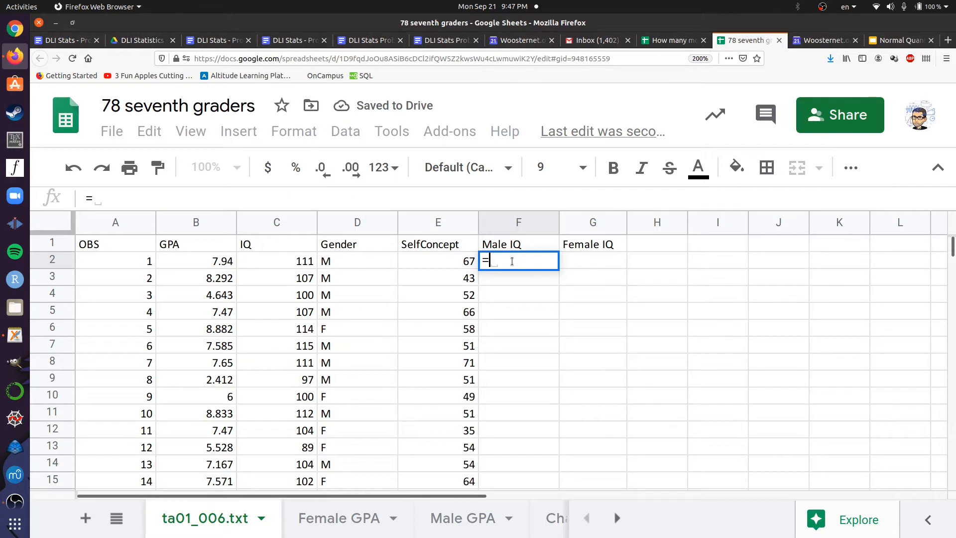
{"action": "type", "text": "IF"}
{"action": "key", "text": "BackSpace"}
{"action": "key", "text": "BackSpace"}
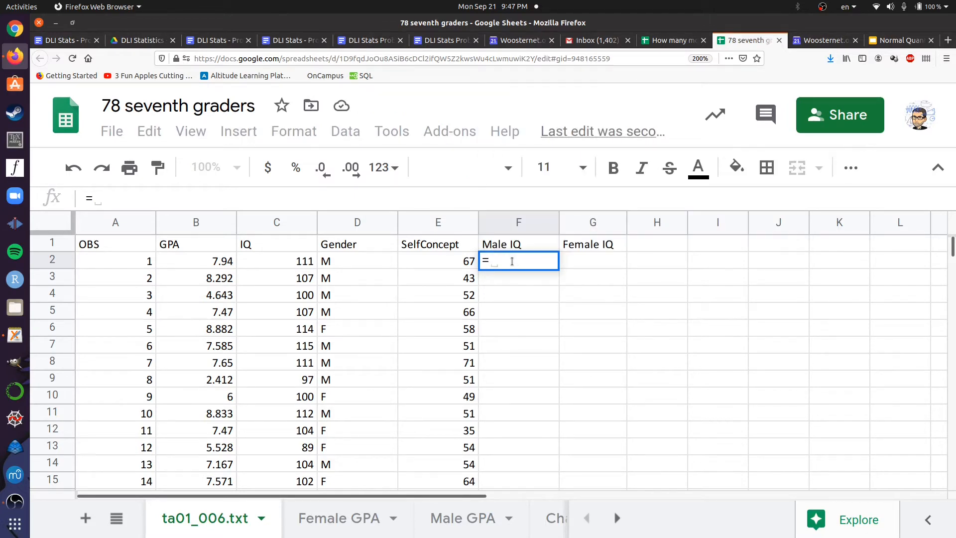
{"action": "type", "text": "IF"}
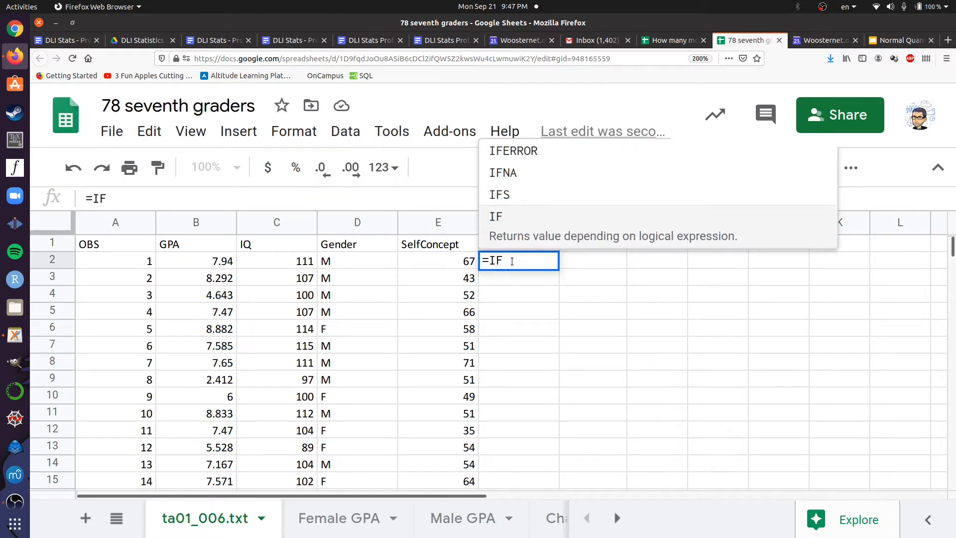
{"action": "type", "text": "("}
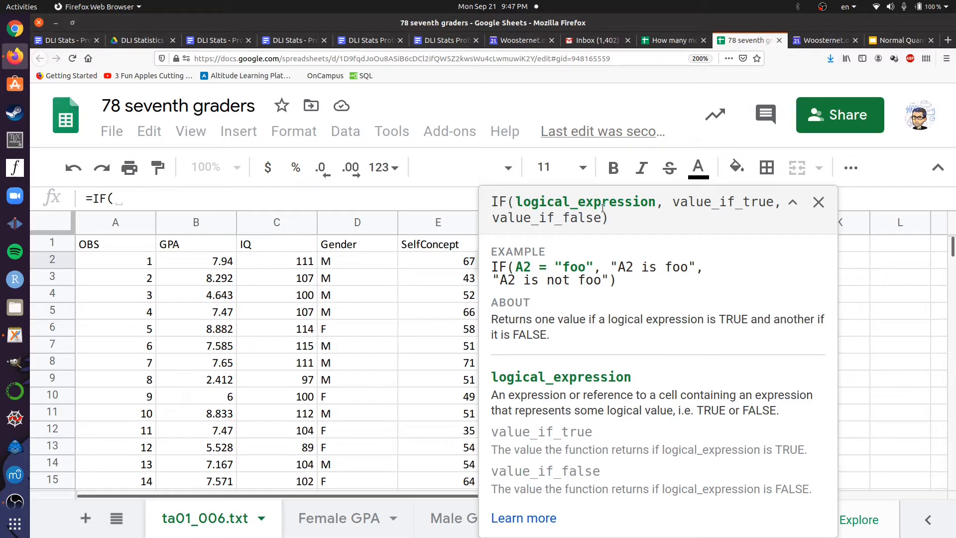
{"action": "left_click", "coordinate": [453, 265]}
{"action": "key", "text": "BackSpace"}
{"action": "key", "text": "BackSpace"}
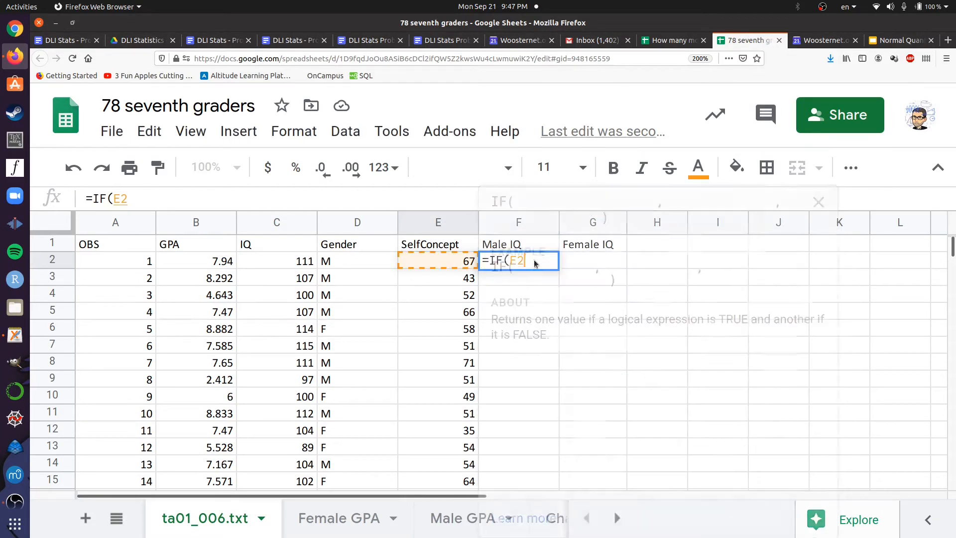
{"action": "left_click", "coordinate": [819, 203]}
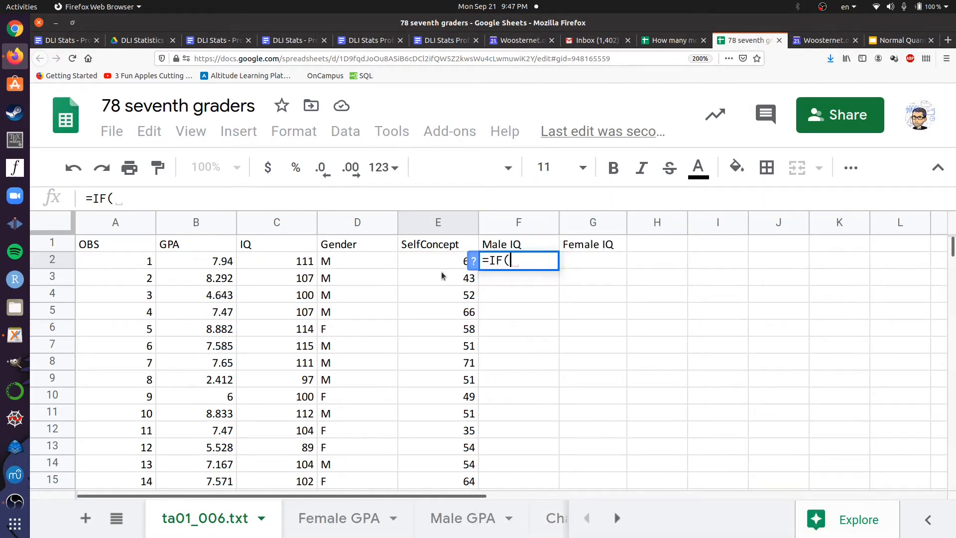
Enter D2="M" as the logical condition of the IF formula in F2
{"action": "left_click", "coordinate": [342, 263]}
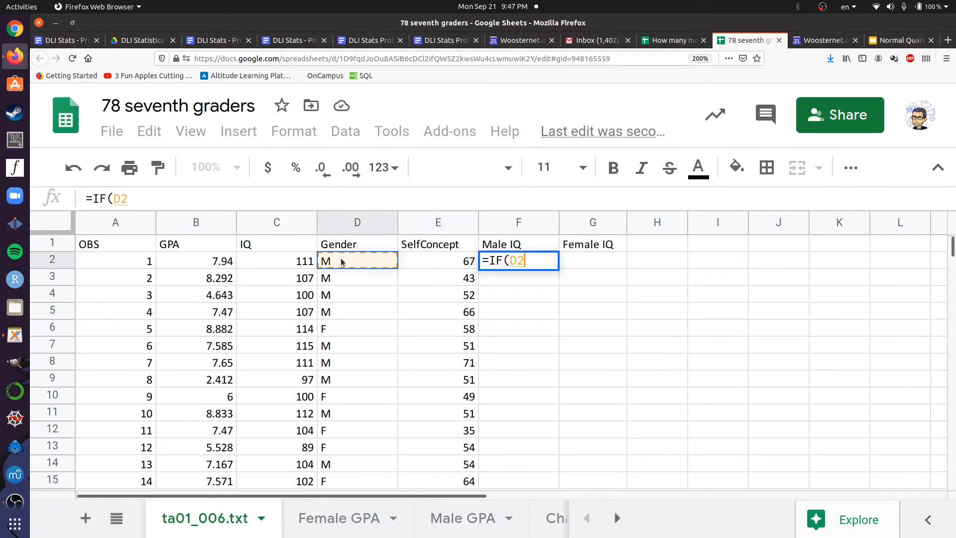
{"action": "type", "text": "=\""}
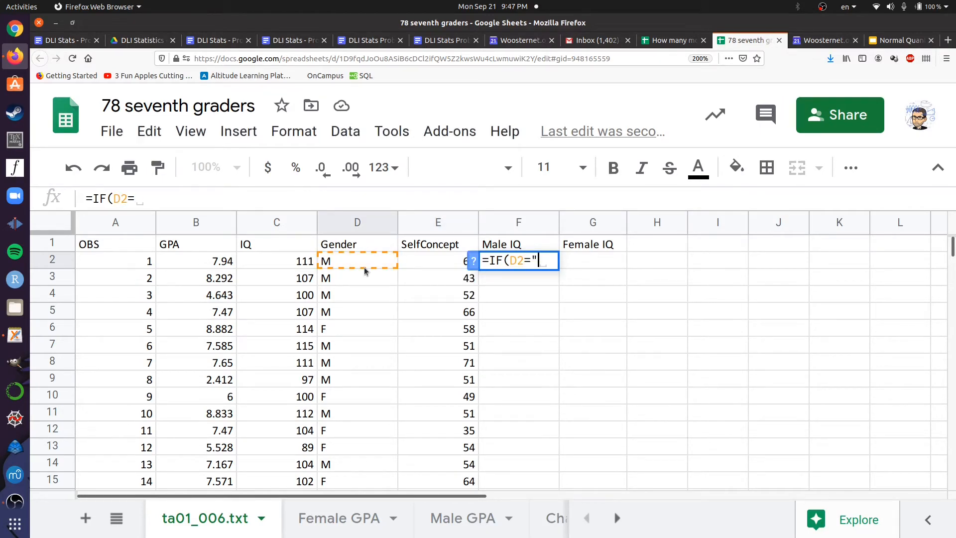
{"action": "type", "text": "M\""}
{"action": "left_click_drag", "start_coordinate": [538, 262], "coordinate": [534, 263]}
{"action": "type", "text": ","}
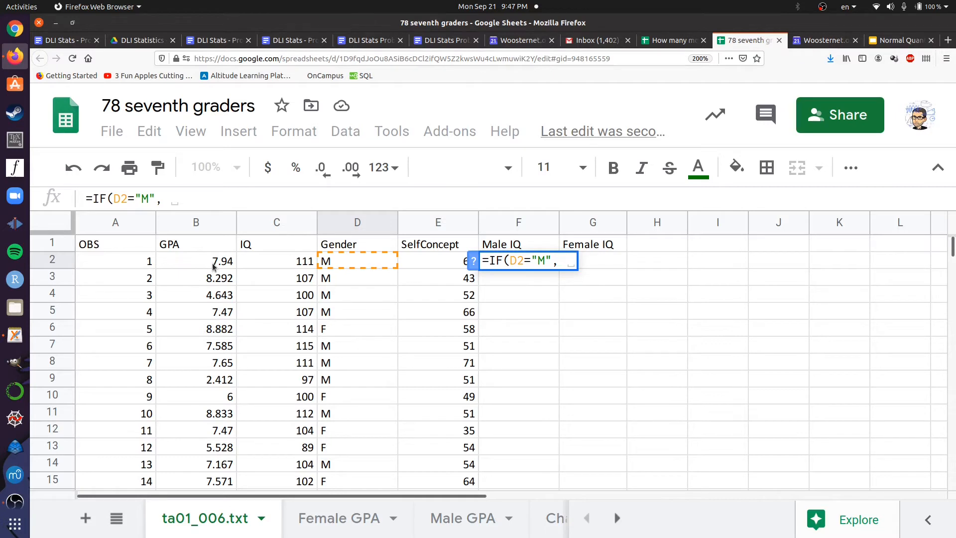
Complete the F2 formula so it returns C2 when true and NA() otherwise: =IF(D2="M", C2,NA())
{"action": "left_click", "coordinate": [262, 264]}
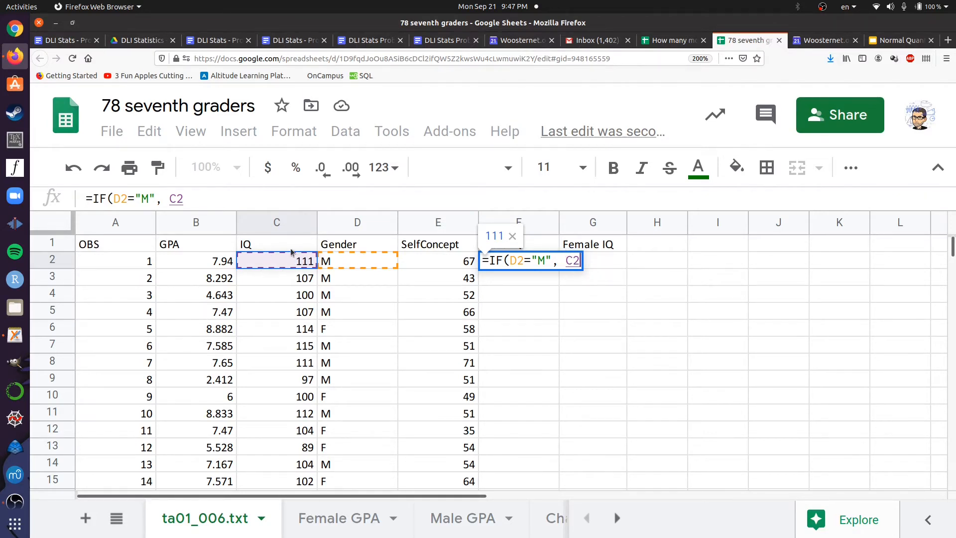
{"action": "type", "text": ", C2,"}
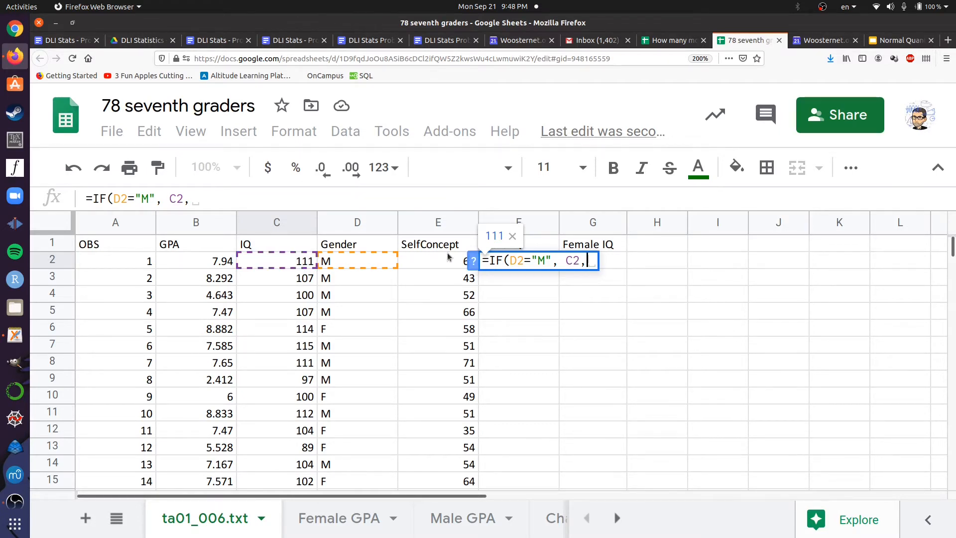
{"action": "type", "text": "NA"}
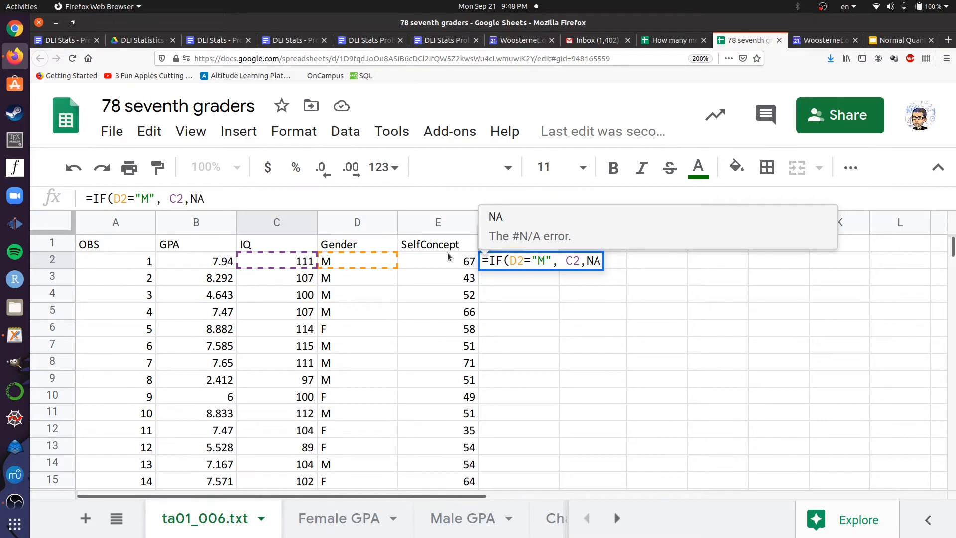
{"action": "type", "text": "()"}
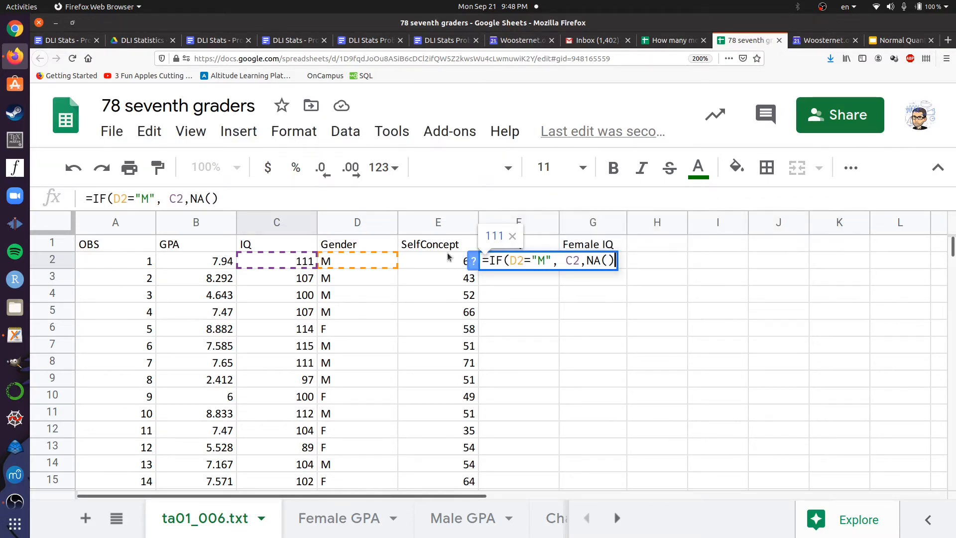
{"action": "key", "text": "BackSpace"}
{"action": "key", "text": "BackSpace"}
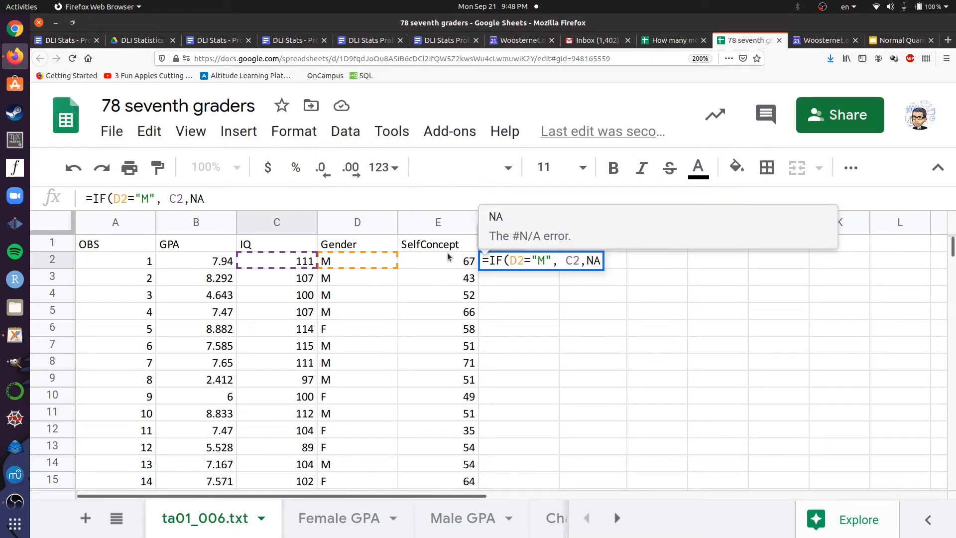
{"action": "type", "text": "()"}
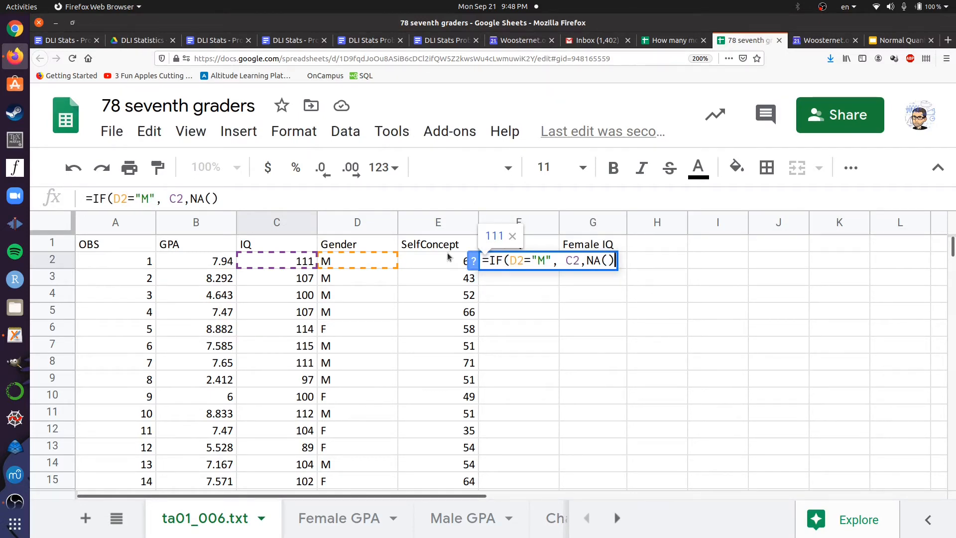
{"action": "type", "text": ")"}
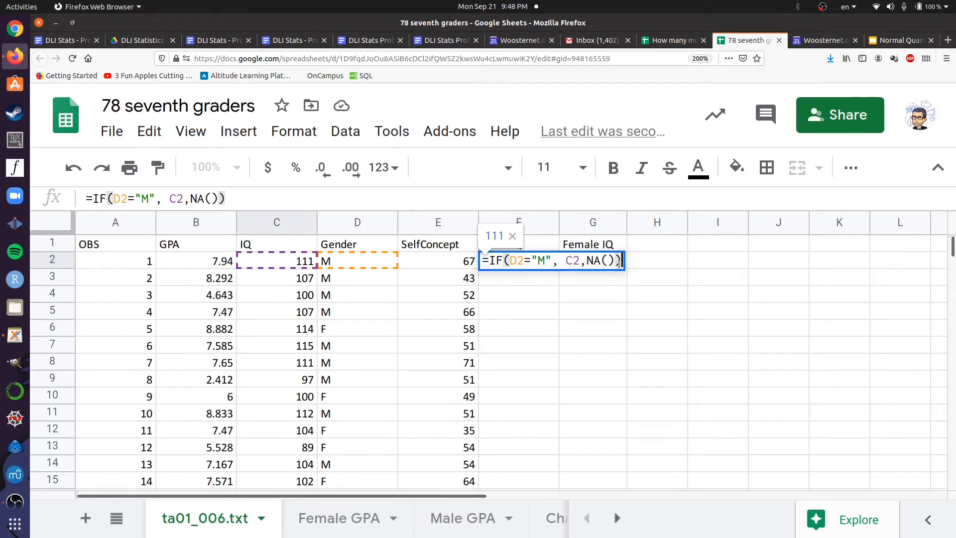
{"action": "key", "text": "Return"}
Fill the Male IQ formula from F2 down through F11
{"action": "left_click", "coordinate": [547, 265]}
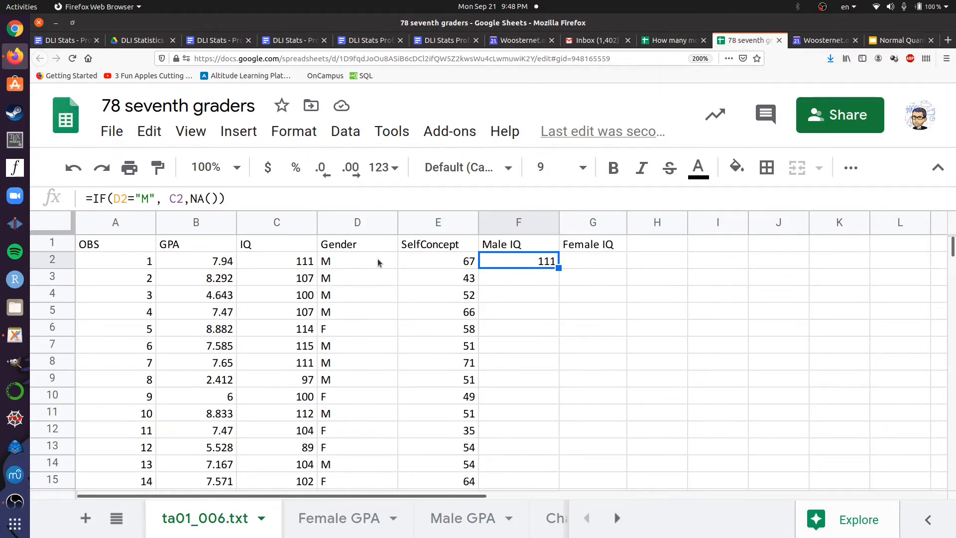
{"action": "left_click_drag", "start_coordinate": [558, 268], "coordinate": [559, 315]}
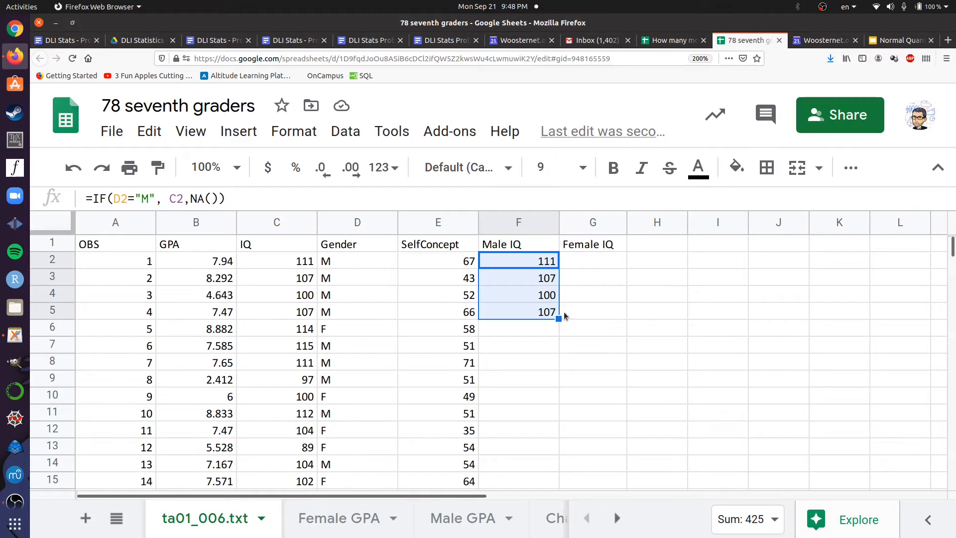
{"action": "left_click_drag", "start_coordinate": [558, 319], "coordinate": [532, 336]}
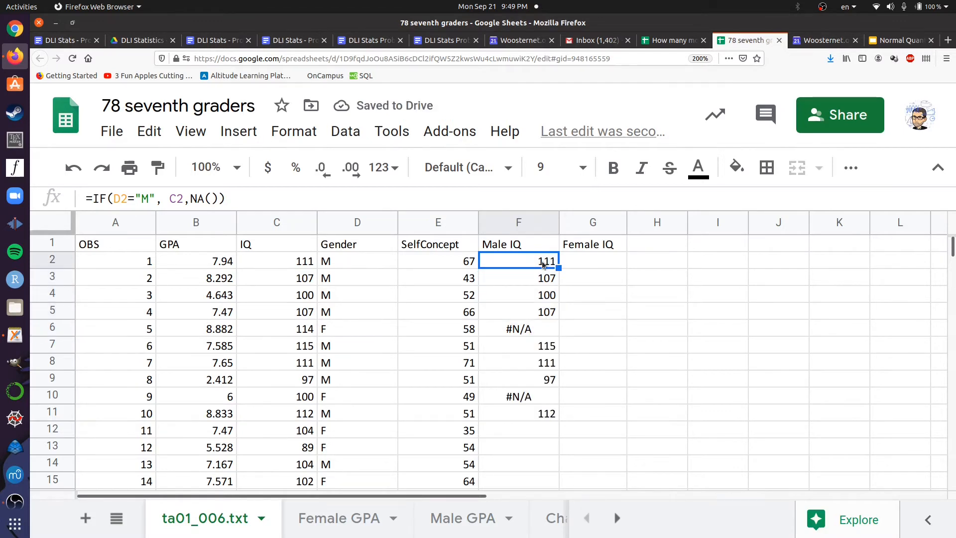
Copy the F2 formula text into G2 and change its condition to "F", giving =IF(D2="F", C2,NA())
{"action": "triple_click", "coordinate": [158, 199]}
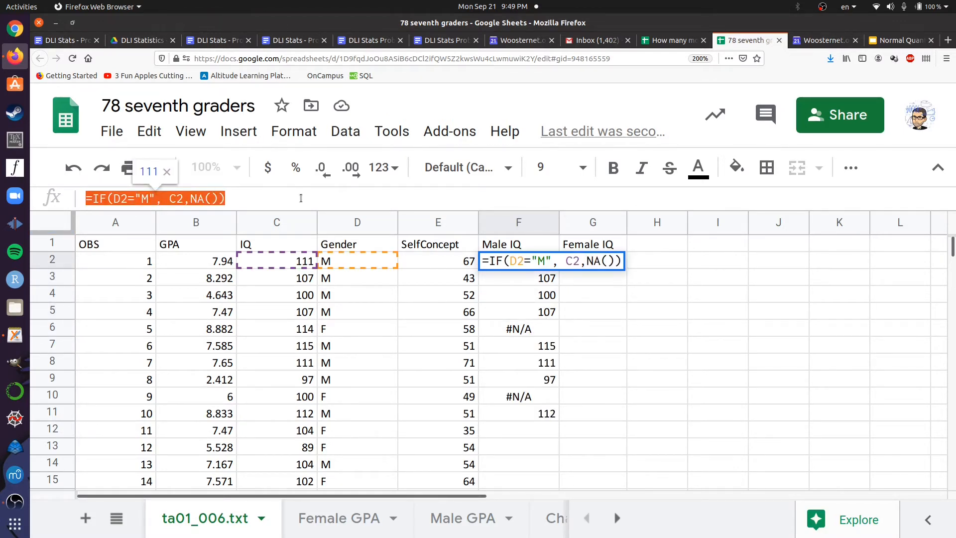
{"action": "left_click", "coordinate": [586, 263]}
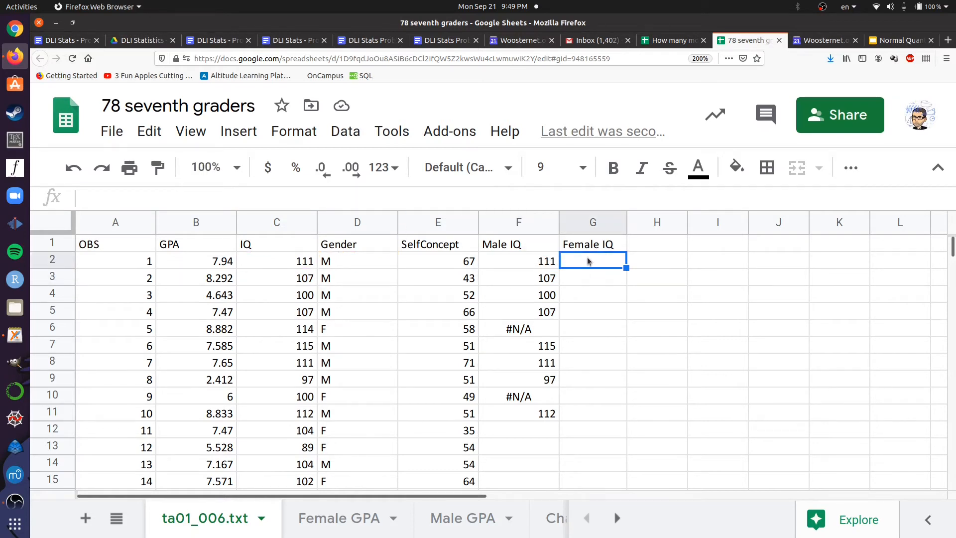
{"action": "key", "text": "ctrl+v"}
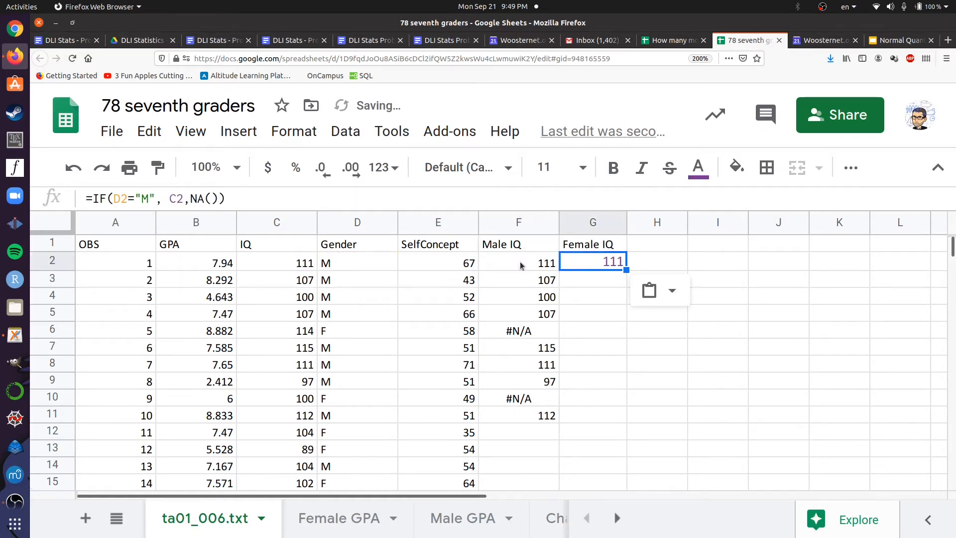
{"action": "left_click", "coordinate": [152, 195]}
{"action": "key", "text": "BackSpace"}
{"action": "type", "text": "F"}
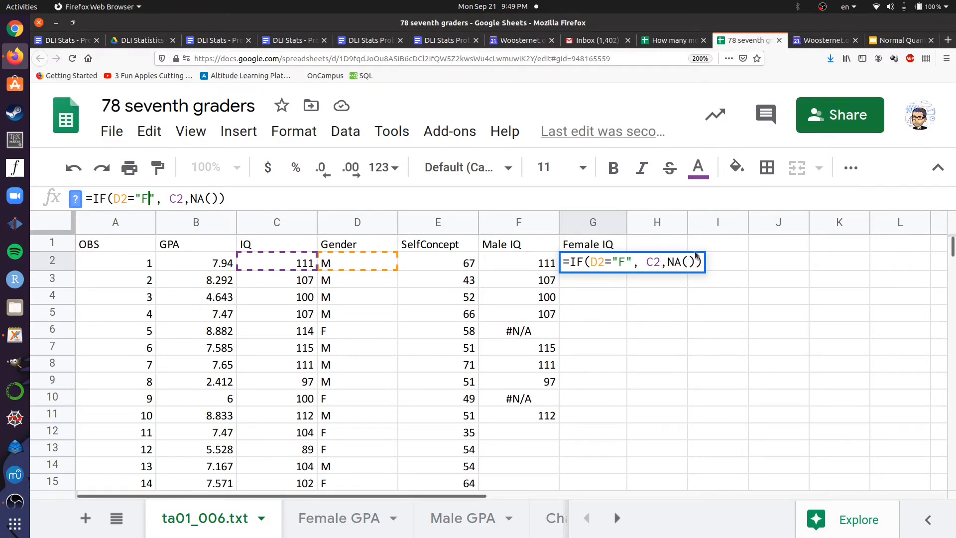
{"action": "key", "text": "Return"}
Fill the Female IQ formula from G2 down through G11
{"action": "left_click", "coordinate": [623, 261]}
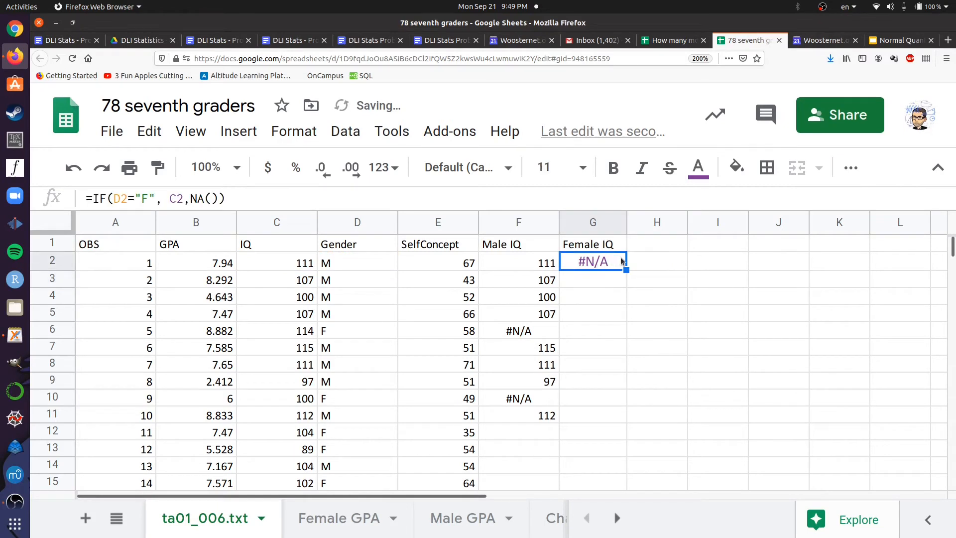
{"action": "left_click_drag", "start_coordinate": [625, 270], "coordinate": [623, 419]}
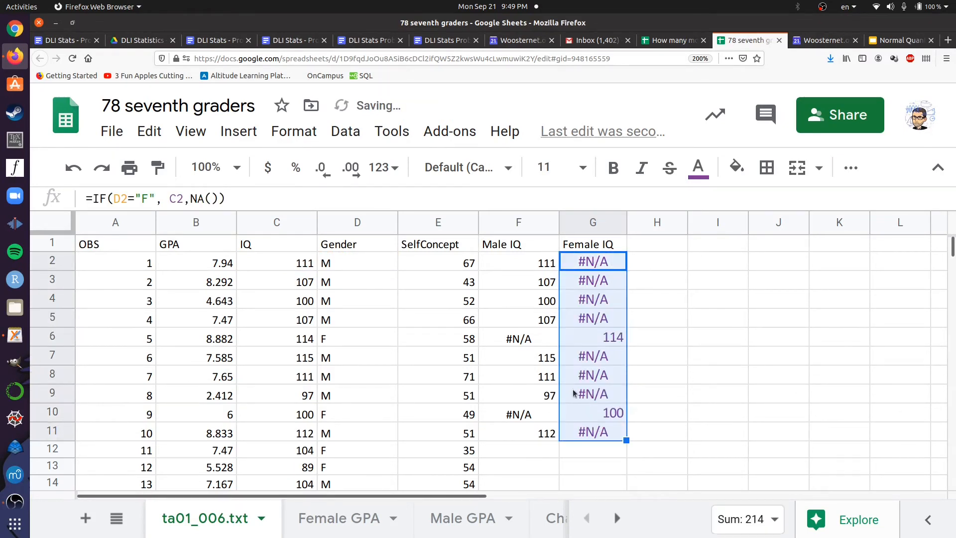
{"action": "left_click", "coordinate": [650, 278]}
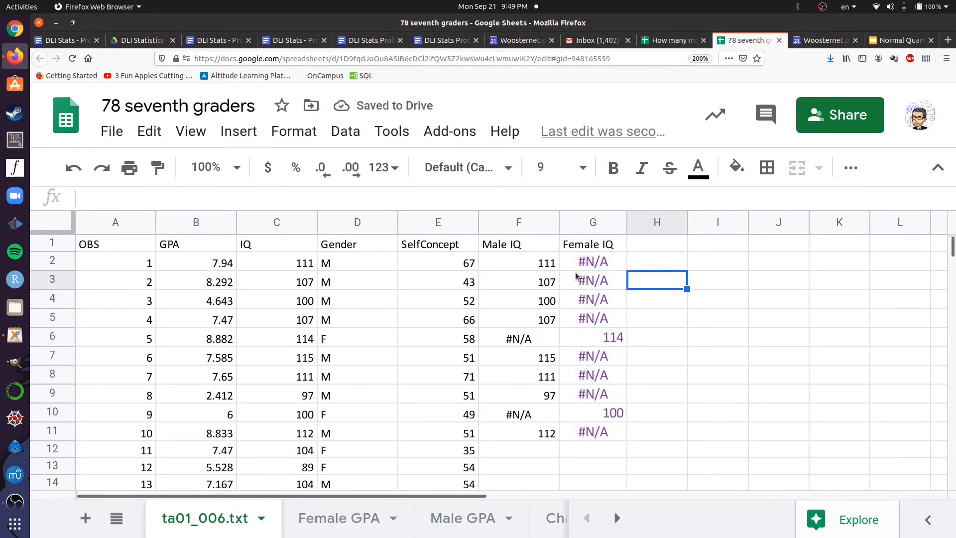
Extend the Male IQ and Female IQ formulas in F11:G11 down through the remaining data rows
{"action": "left_click", "coordinate": [544, 264]}
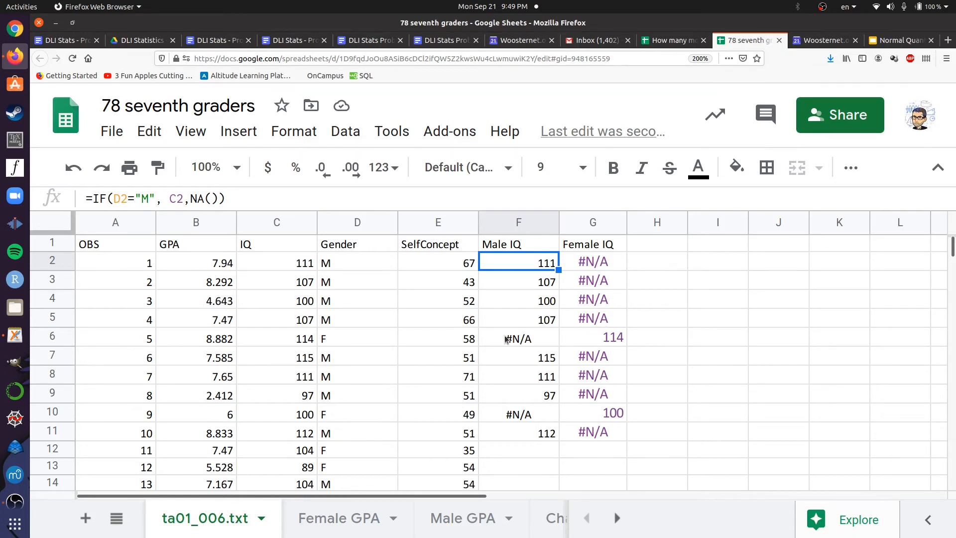
{"action": "left_click_drag", "start_coordinate": [542, 431], "coordinate": [596, 433]}
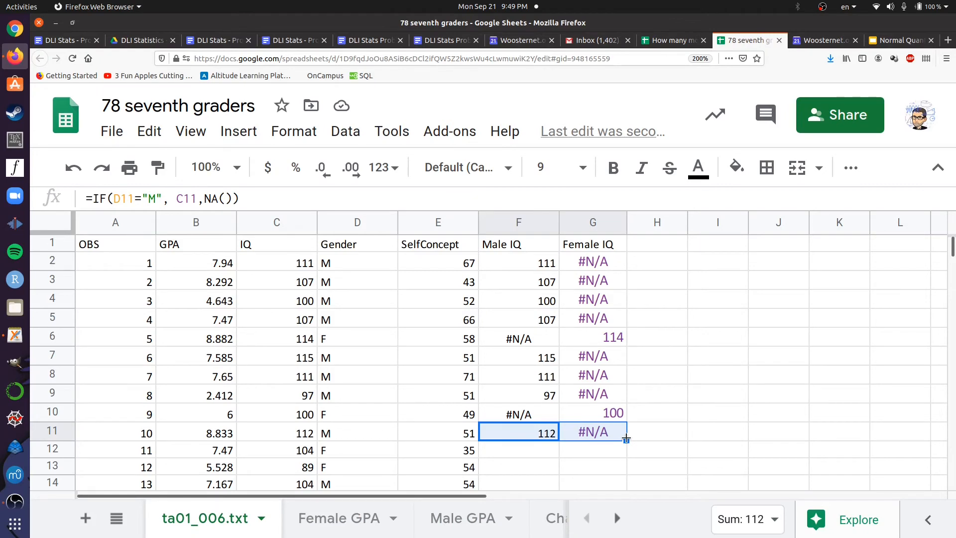
{"action": "left_click_drag", "start_coordinate": [626, 441], "coordinate": [583, 282]}
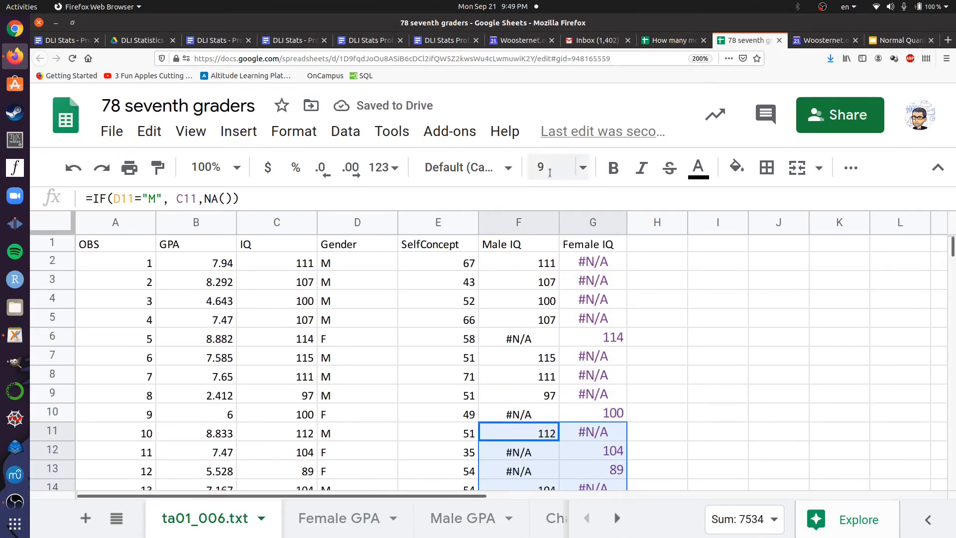
Insert a histogram chart of the Male IQ column and place it just beside the Female IQ column near row 2
{"action": "left_click", "coordinate": [522, 222]}
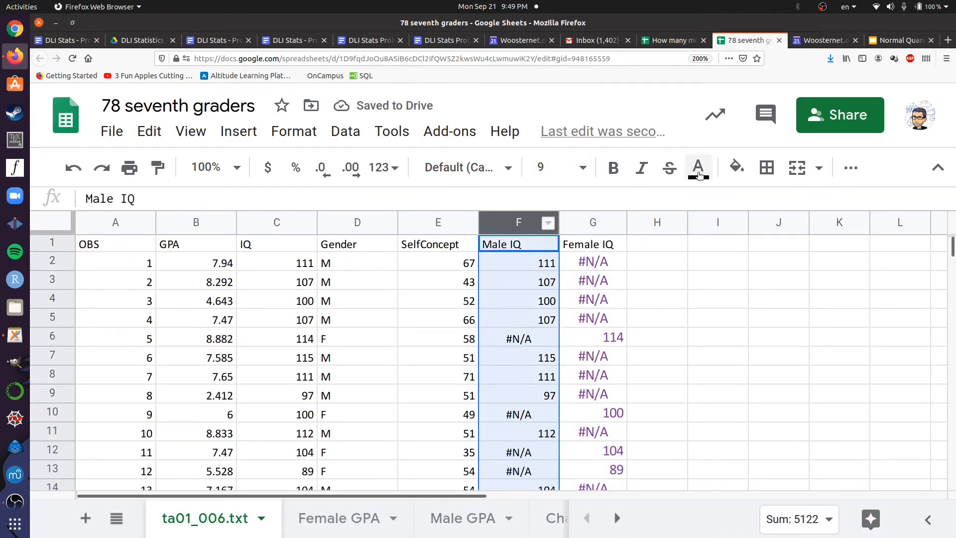
{"action": "key", "text": "ctrl+minus"}
{"action": "key", "text": "ctrl+minus"}
{"action": "key", "text": "ctrl+minus"}
{"action": "key", "text": "ctrl+minus"}
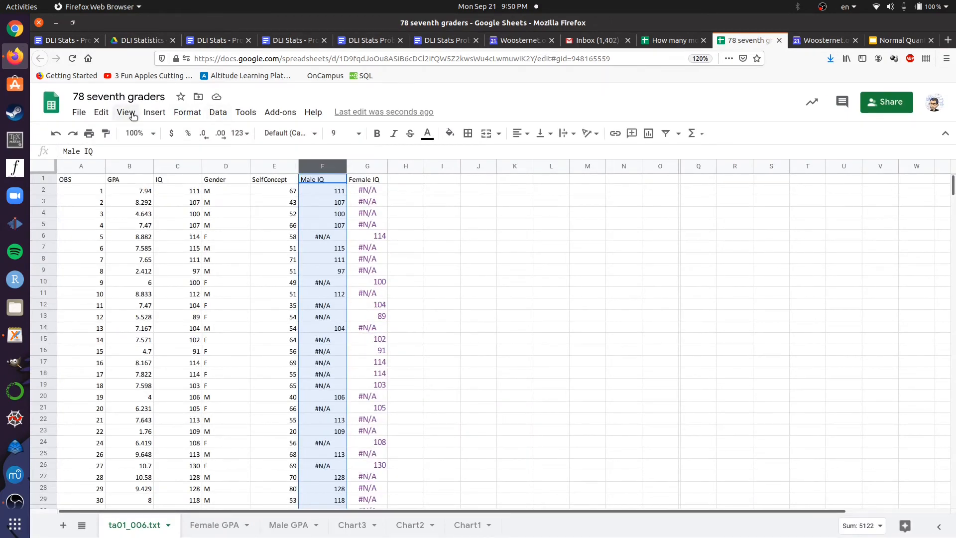
{"action": "left_click", "coordinate": [154, 112]}
{"action": "left_click", "coordinate": [182, 182]}
{"action": "left_click_drag", "start_coordinate": [438, 249], "coordinate": [596, 193]}
Insert a histogram chart of the Female IQ column and move it over the data columns, clear of most of the Male IQ histogram
{"action": "left_click", "coordinate": [367, 166]}
{"action": "left_click", "coordinate": [155, 113]}
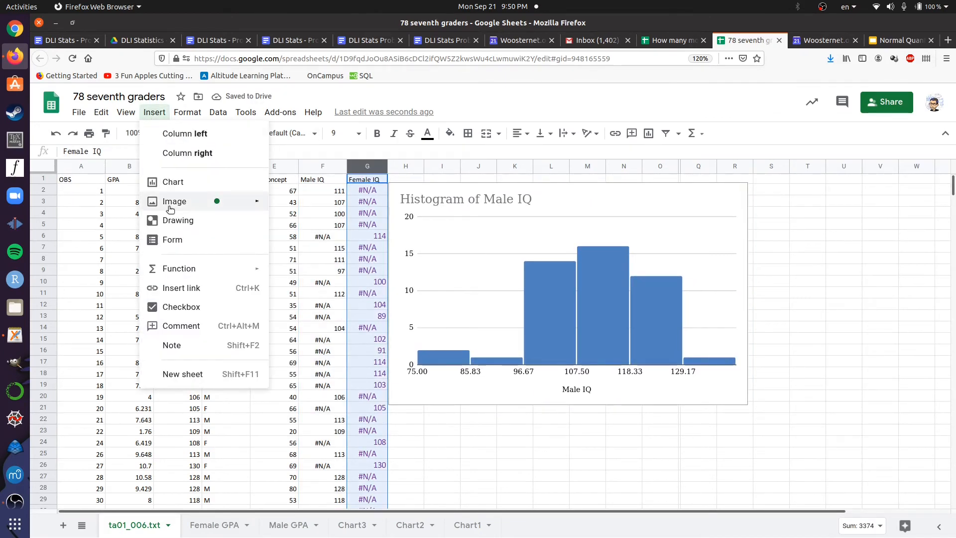
{"action": "left_click", "coordinate": [171, 183]}
{"action": "left_click_drag", "start_coordinate": [476, 236], "coordinate": [396, 245]}
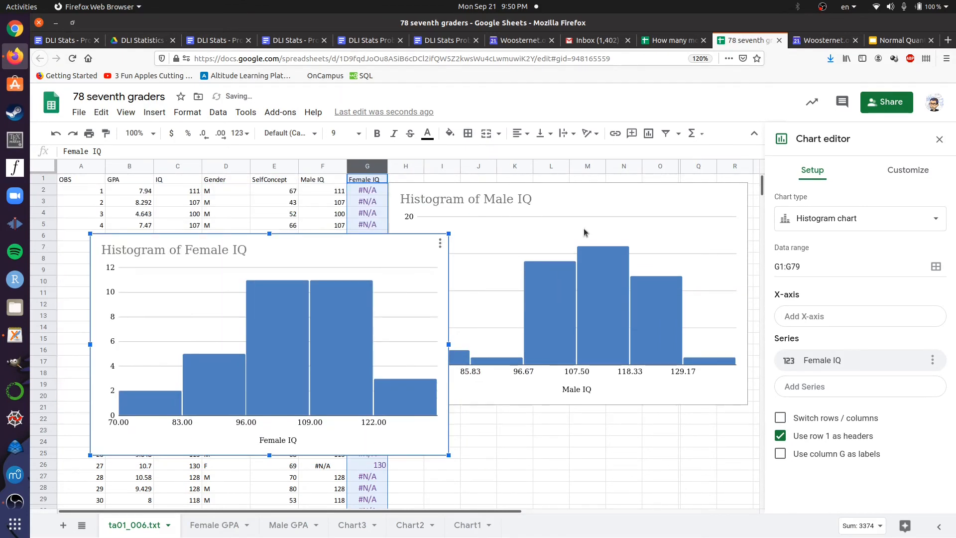
Set the Male IQ histogram's horizontal axis to a minimum of 70 and a maximum of 140
{"action": "left_click", "coordinate": [604, 202]}
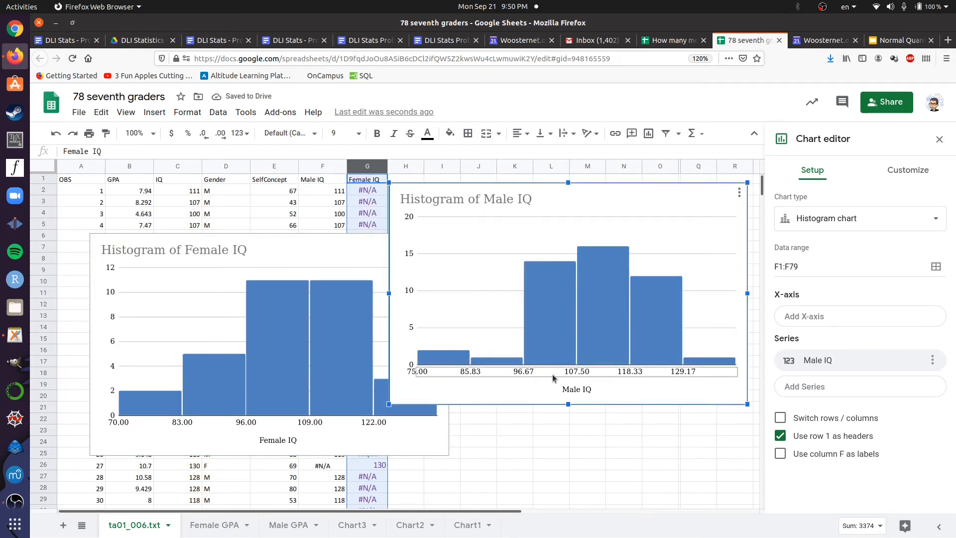
{"action": "left_click", "coordinate": [536, 315]}
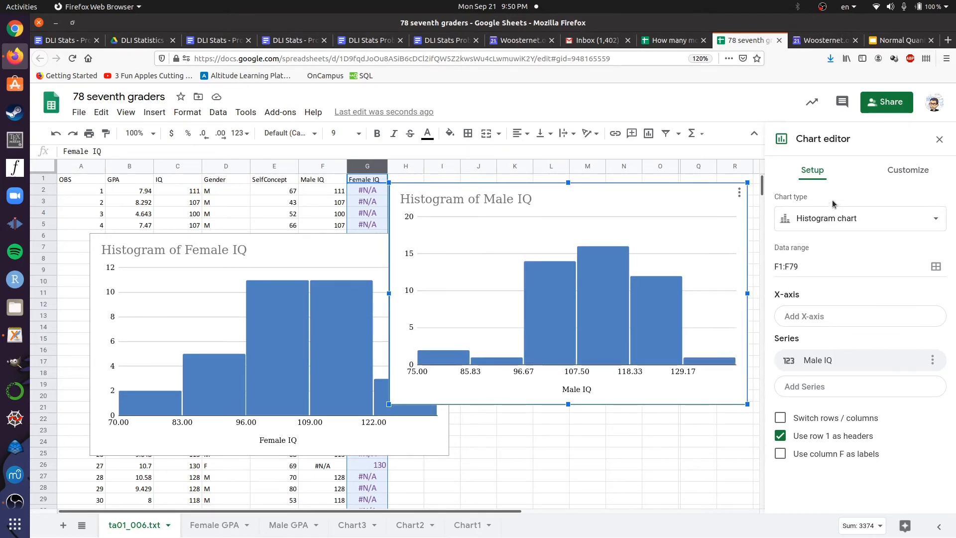
{"action": "left_click", "coordinate": [907, 170]}
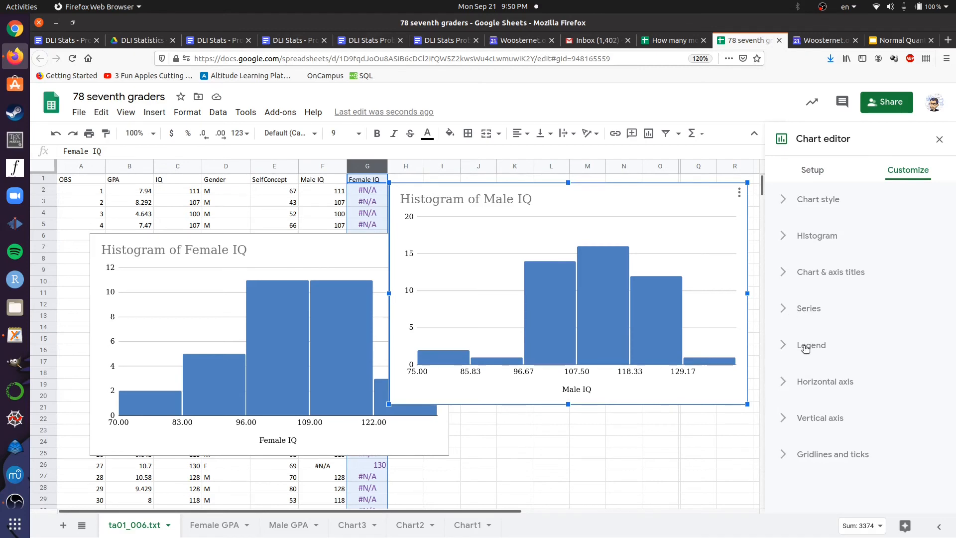
{"action": "left_click", "coordinate": [800, 382]}
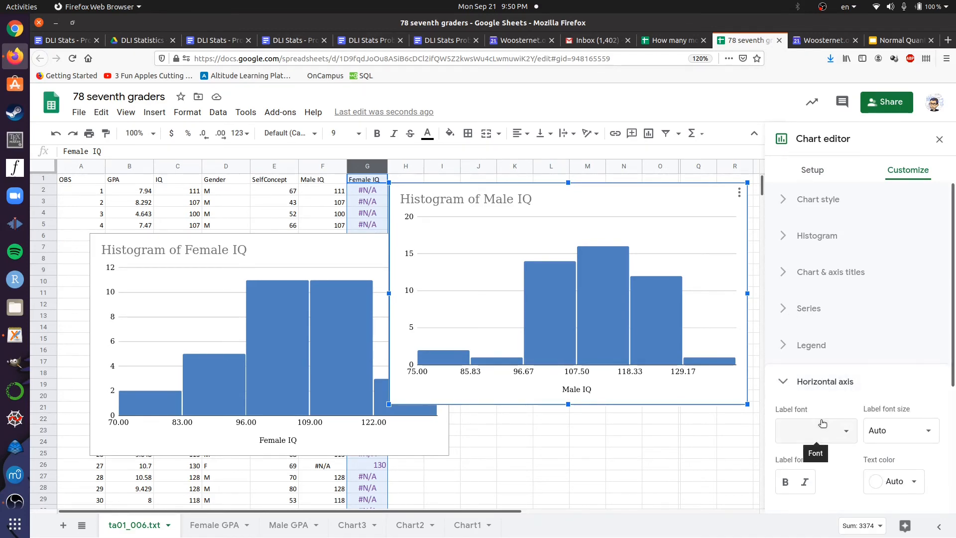
{"action": "scroll", "coordinate": [808, 420], "scroll_direction": "down", "scroll_amount": 3}
{"action": "left_click", "coordinate": [814, 392]}
{"action": "type", "text": "70"}
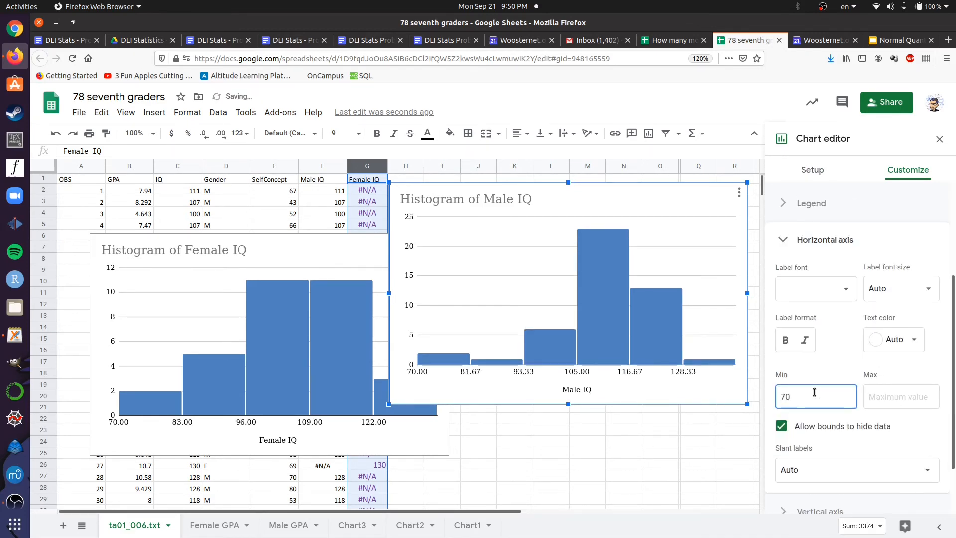
{"action": "key", "text": "Tab"}
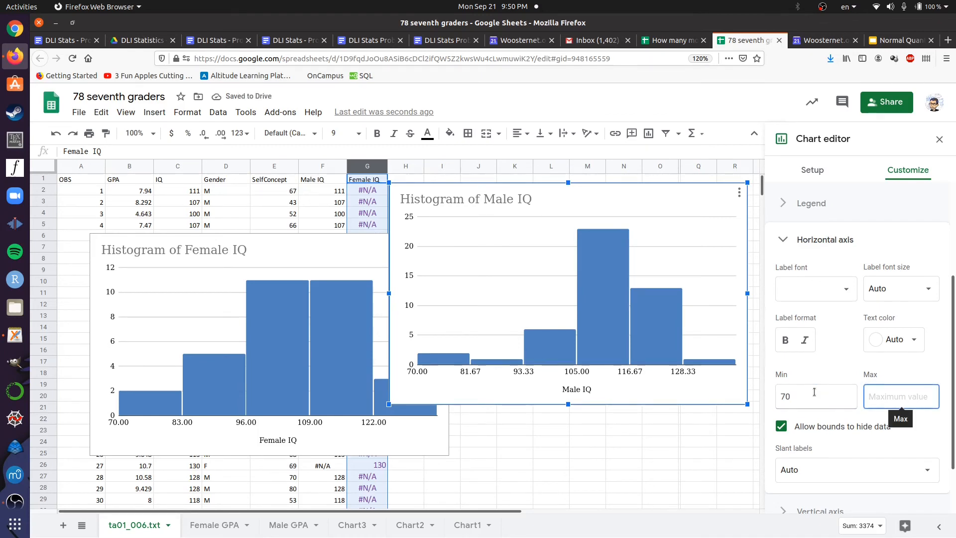
{"action": "type", "text": "140"}
Set the Male IQ histogram's bucket size to 10
{"action": "scroll", "coordinate": [814, 392], "scroll_direction": "up", "scroll_amount": 5}
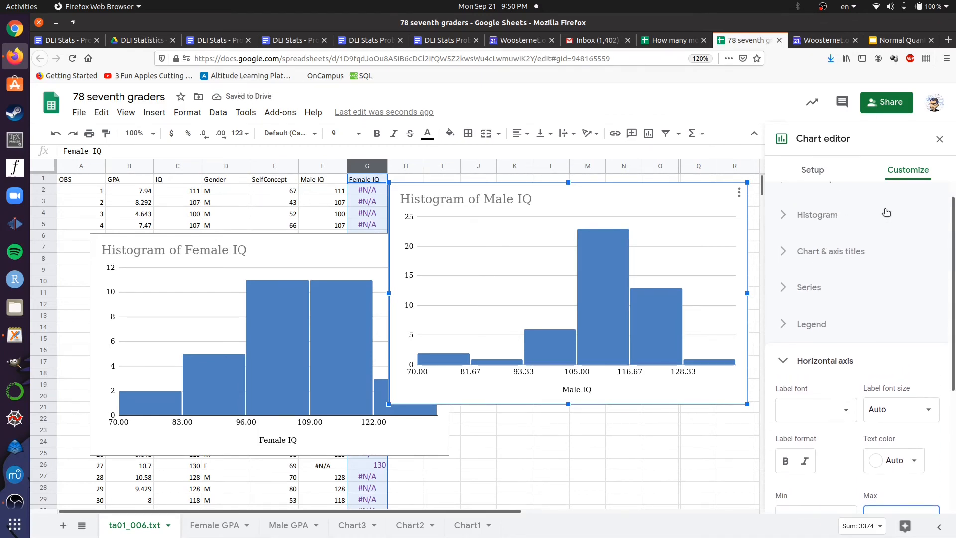
{"action": "left_click", "coordinate": [817, 235]}
{"action": "left_click", "coordinate": [806, 308]}
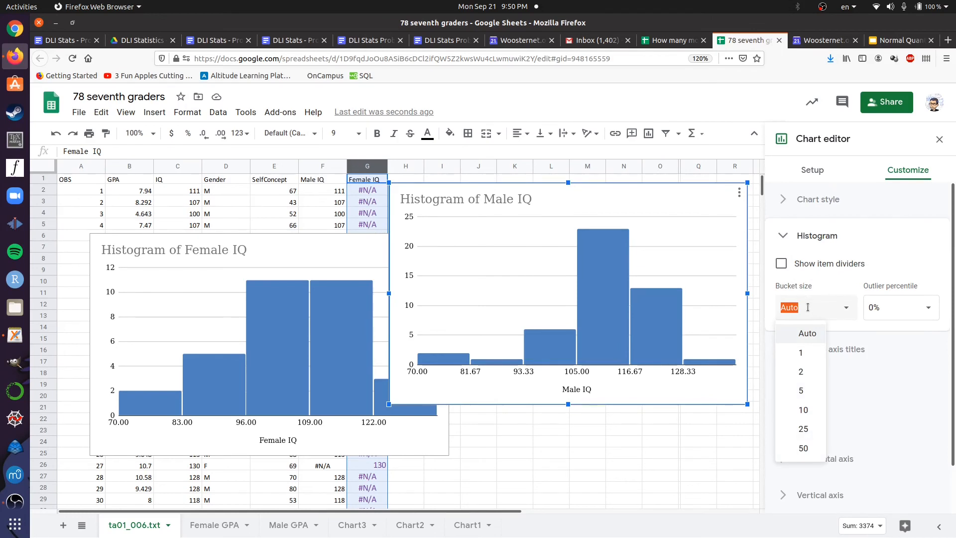
{"action": "type", "text": "10"}
{"action": "key", "text": "Return"}
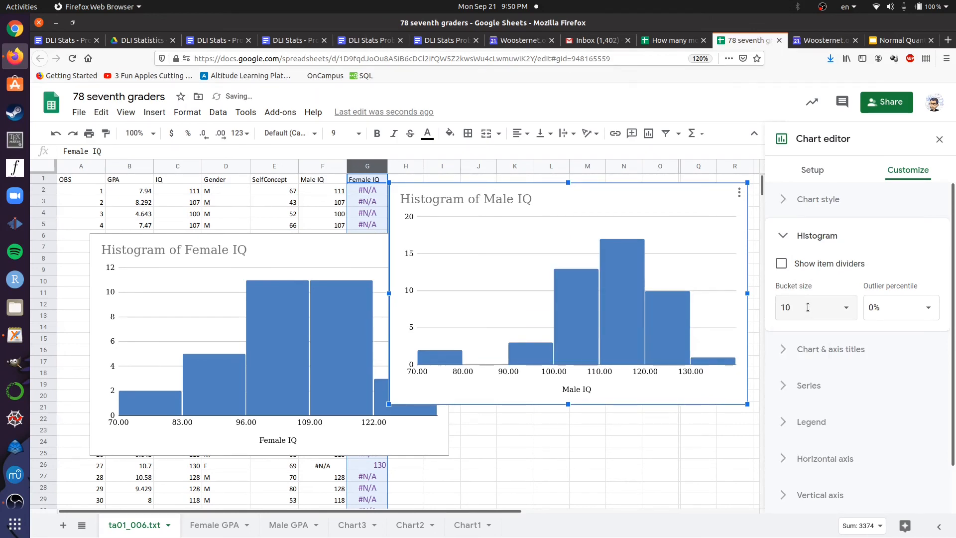
Set the Female IQ histogram's bucket size to 10
{"action": "left_click", "coordinate": [287, 256]}
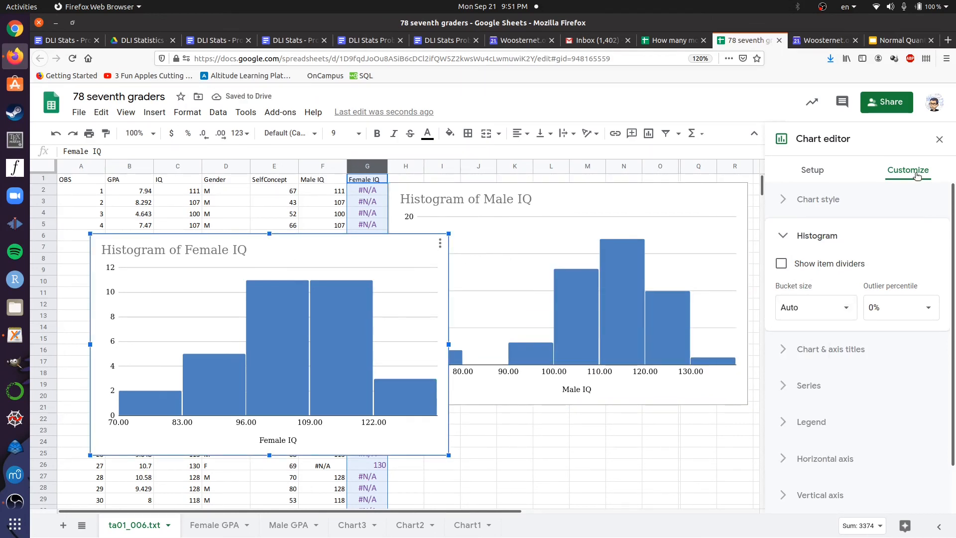
{"action": "left_click", "coordinate": [812, 305]}
{"action": "type", "text": "10"}
{"action": "key", "text": "Return"}
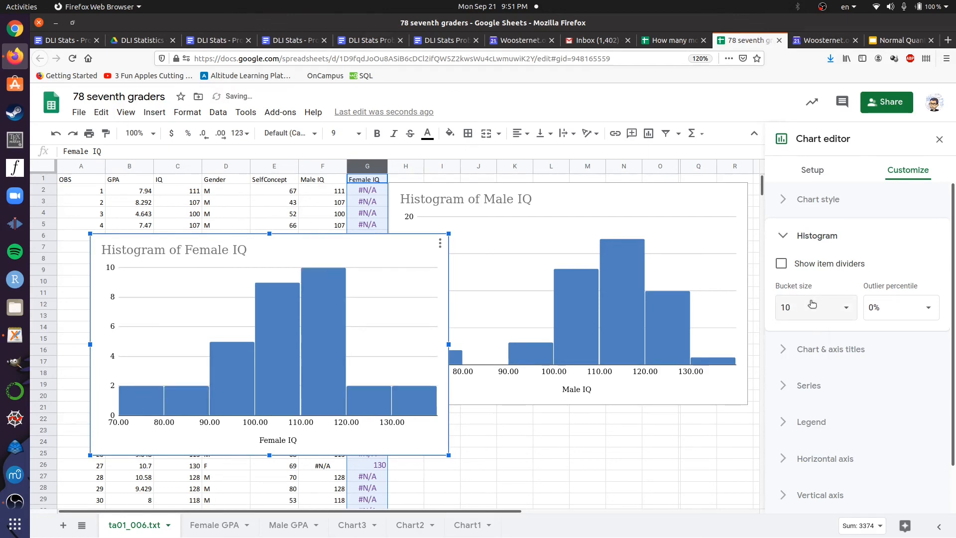
Set the Female IQ histogram's horizontal axis to a minimum of 70 and a maximum of 140
{"action": "left_click", "coordinate": [823, 452]}
{"action": "left_click", "coordinate": [793, 432]}
{"action": "left_click", "coordinate": [768, 427]}
{"action": "scroll", "coordinate": [768, 426], "scroll_direction": "down", "scroll_amount": 5}
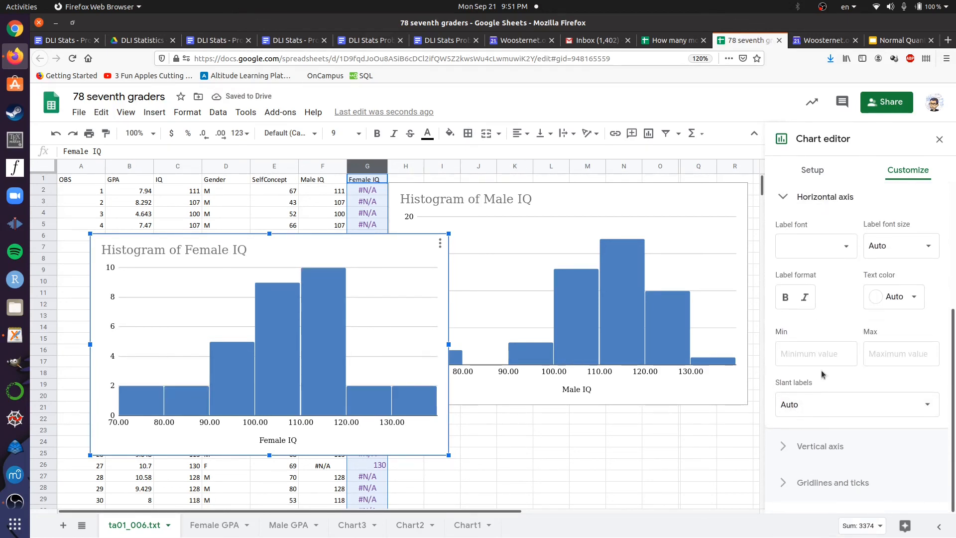
{"action": "left_click", "coordinate": [808, 353]}
{"action": "type", "text": "70"}
{"action": "key", "text": "Tab"}
{"action": "type", "text": "15"}
{"action": "type", "text": "0"}
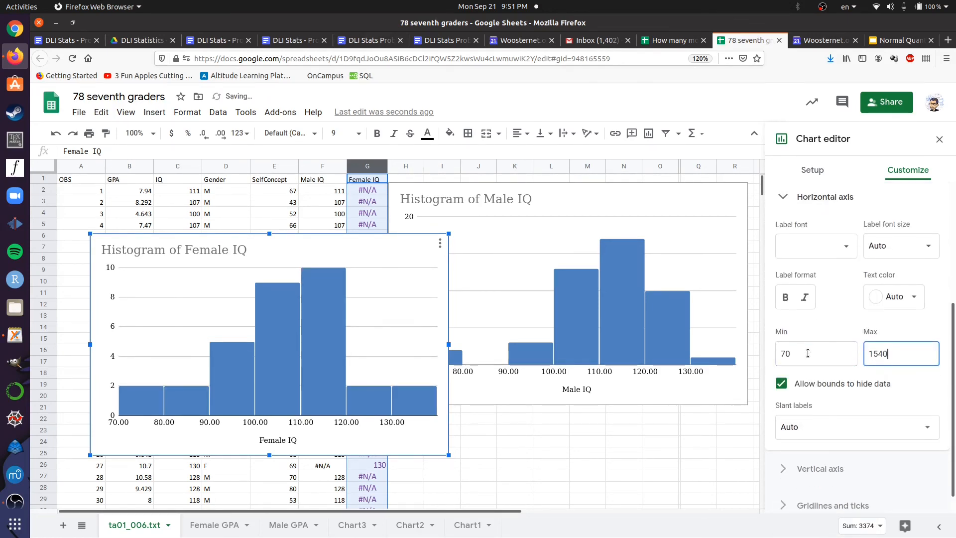
{"action": "key", "text": "Left"}
{"action": "key", "text": "BackSpace"}
{"action": "type", "text": "4"}
Move the Female IQ histogram directly below the Male IQ histogram, aligning their edges so the two distributions can be compared
{"action": "left_click", "coordinate": [411, 250]}
{"action": "left_click_drag", "start_coordinate": [411, 250], "coordinate": [712, 412]}
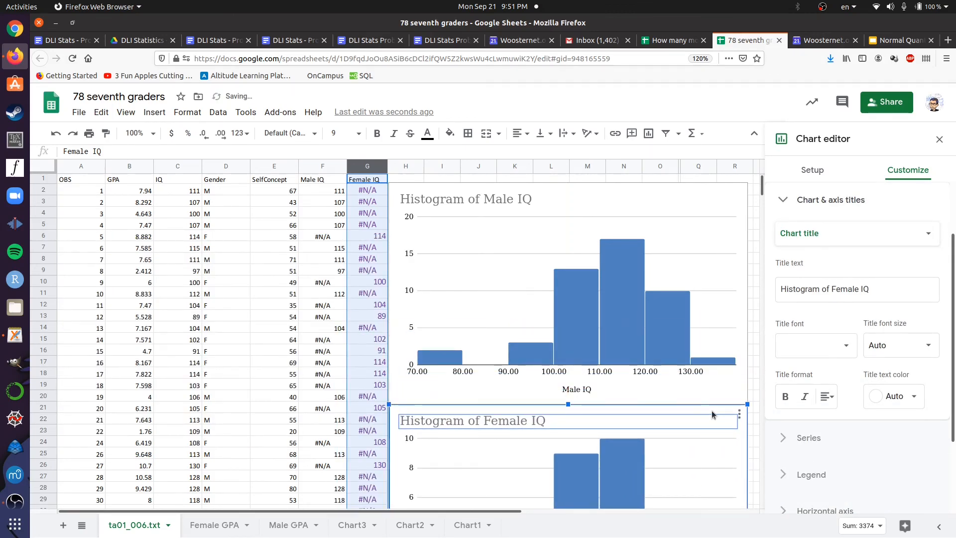
{"action": "scroll", "coordinate": [713, 412], "scroll_direction": "down", "scroll_amount": 3}
{"action": "key", "text": "ctrl+0"}
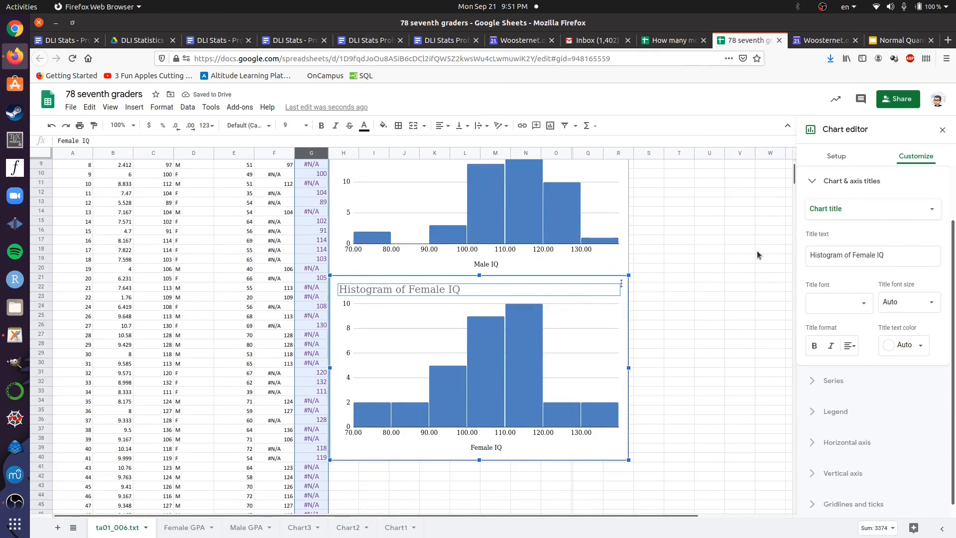
{"action": "scroll", "coordinate": [757, 254], "scroll_direction": "down", "scroll_amount": 2}
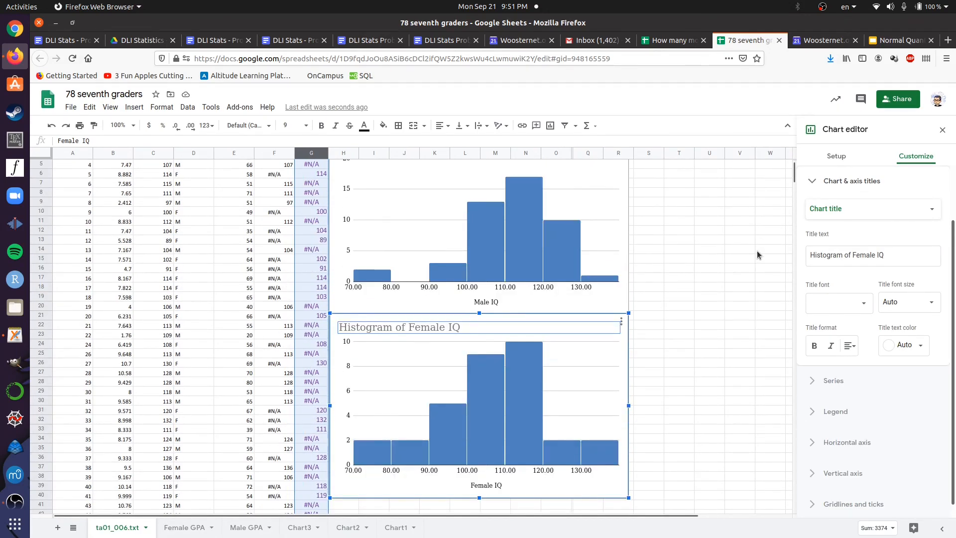